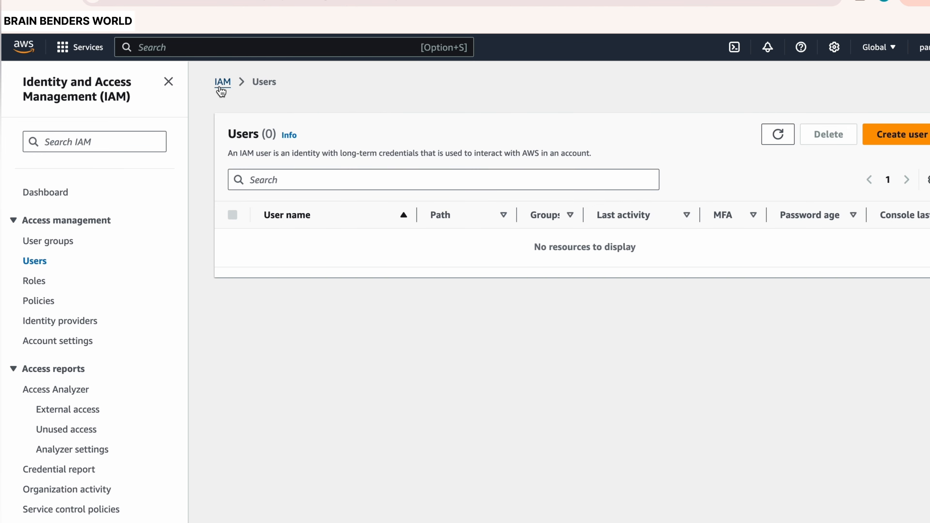
Step: Start creating an IAM user named pmish without console access and proceed to setting its permissions
left_click(898, 134)
left_click(358, 232)
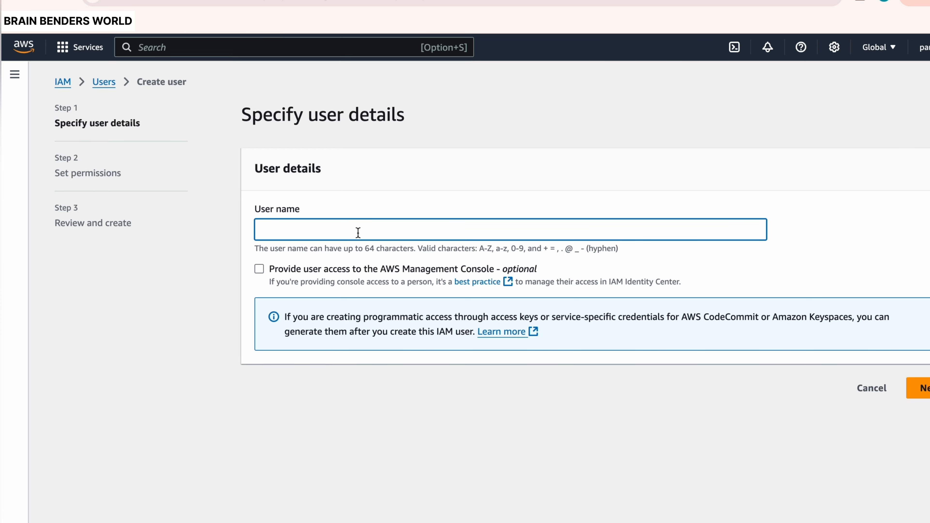
type("pmish")
left_click(925, 389)
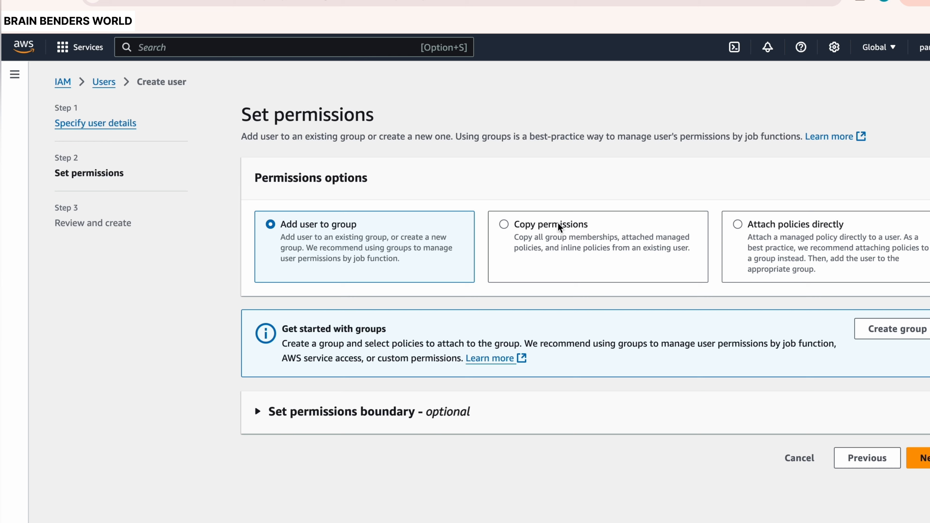
Step: Choose to attach policies directly to the user and filter the permissions policies by S3
left_click(739, 230)
scroll(662, 325, "down", 3)
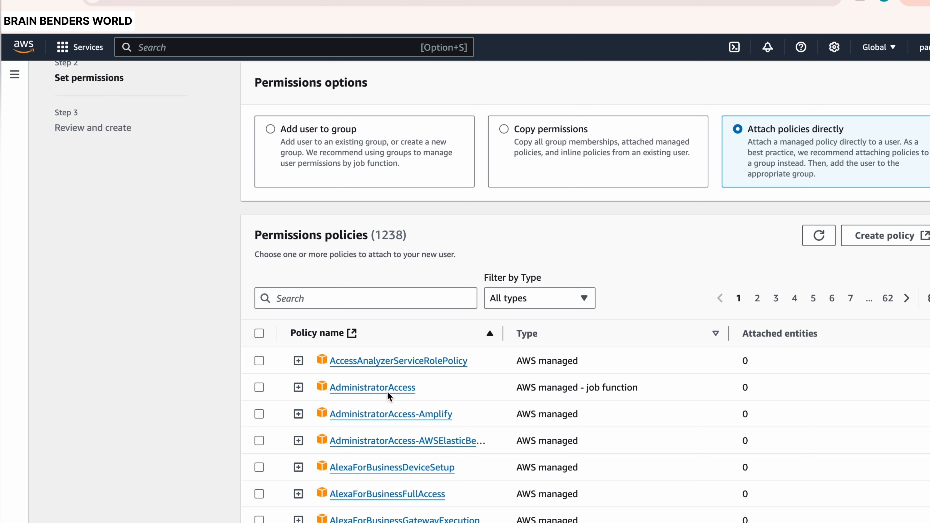
left_click(362, 304)
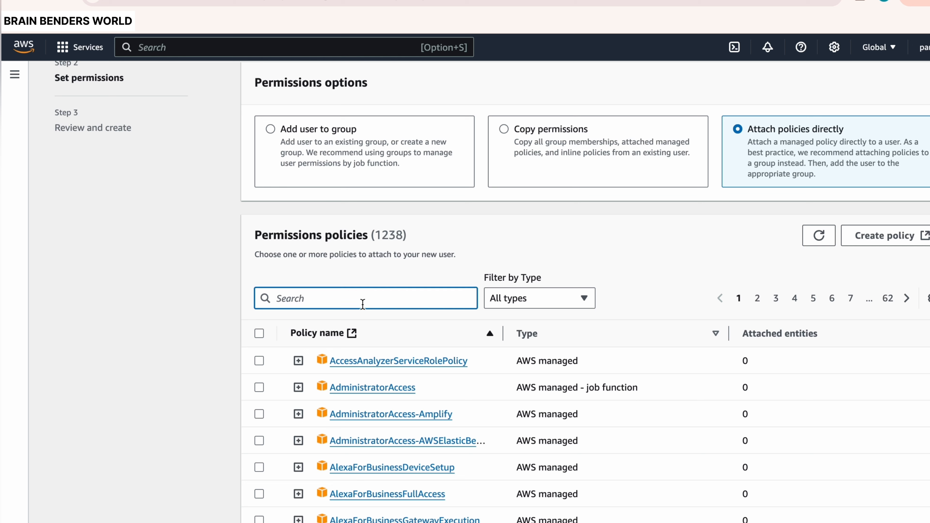
type("S3")
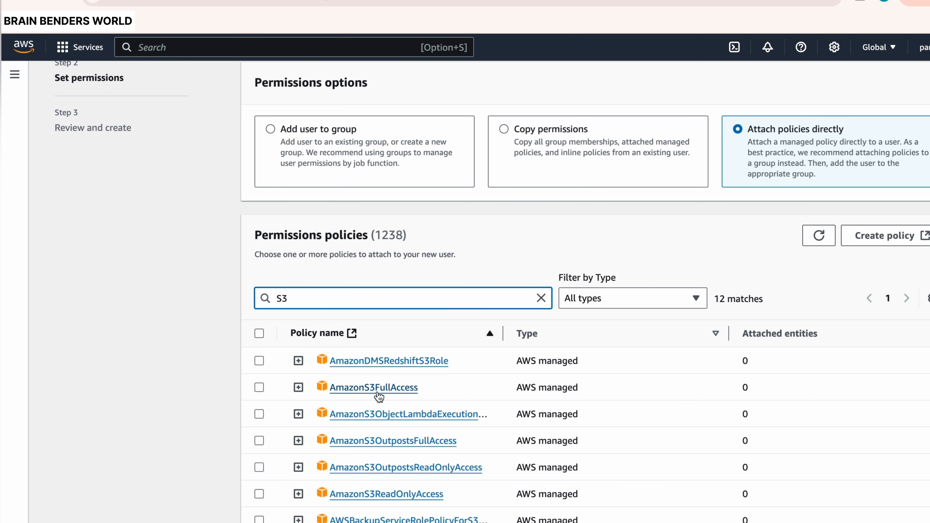
scroll(374, 417, "down", 1)
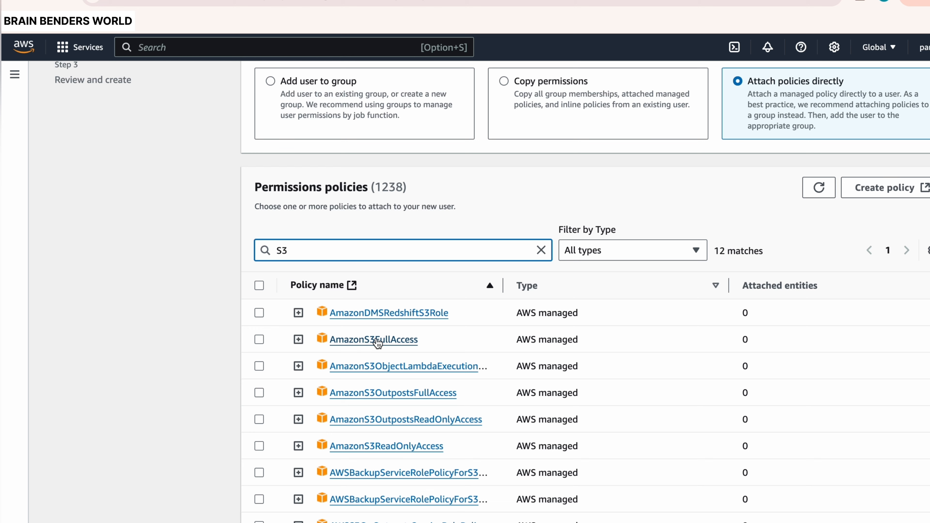
Step: Clear the policy filter, then create the user with the AdministratorAccess policy attached
left_click(290, 250)
key("BackSpace")
key("BackSpace")
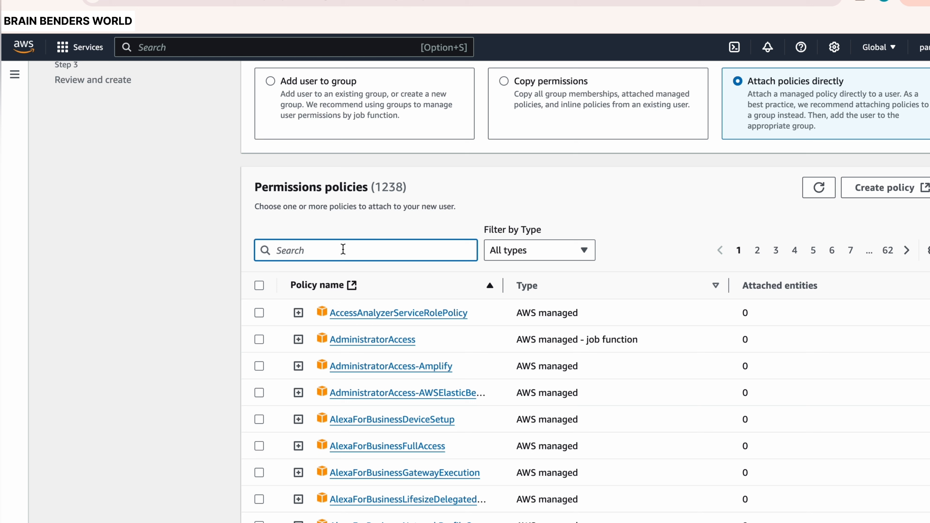
left_click(259, 340)
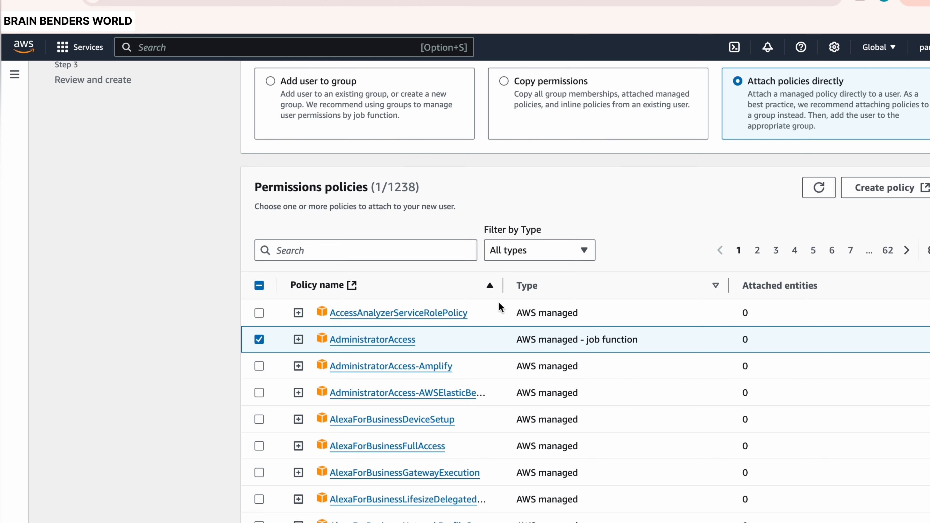
scroll(570, 320, "down", 10)
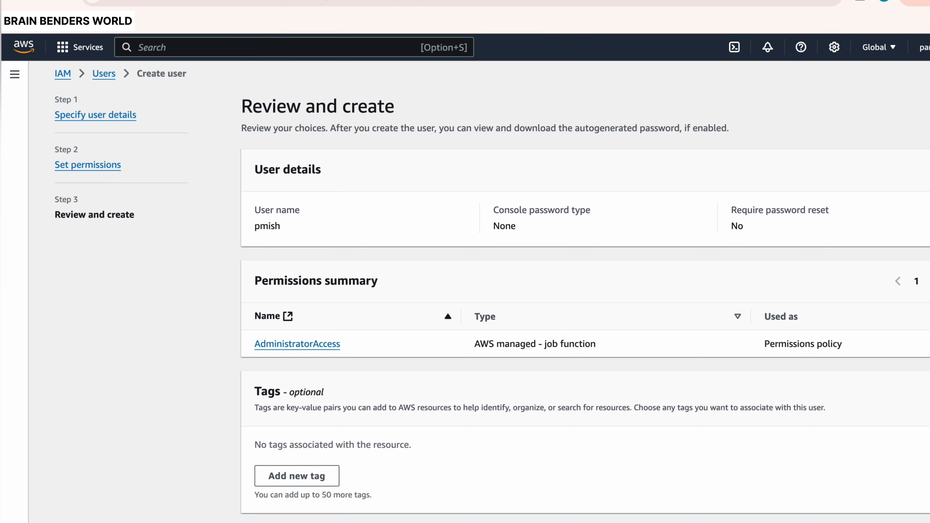
left_click(926, 522)
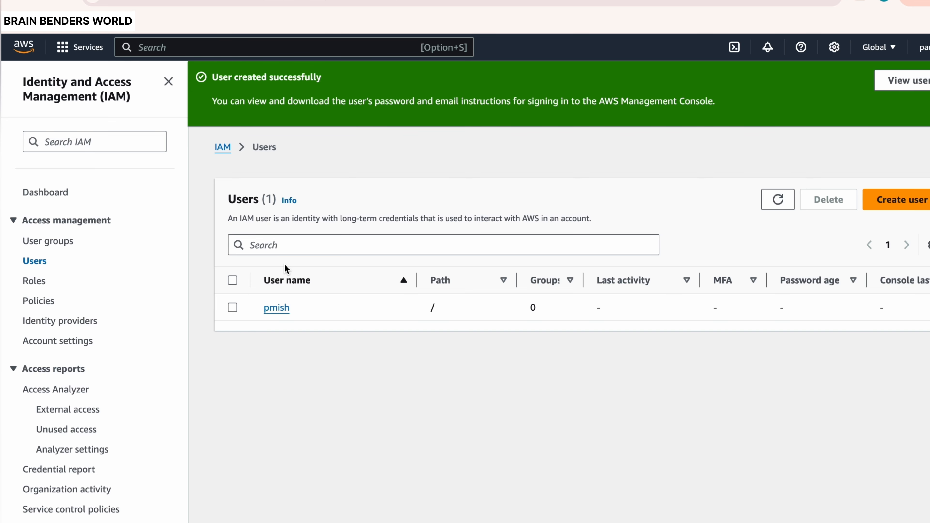
Step: Open the details of user pmish and review the summary and attached permissions policies
left_click(275, 308)
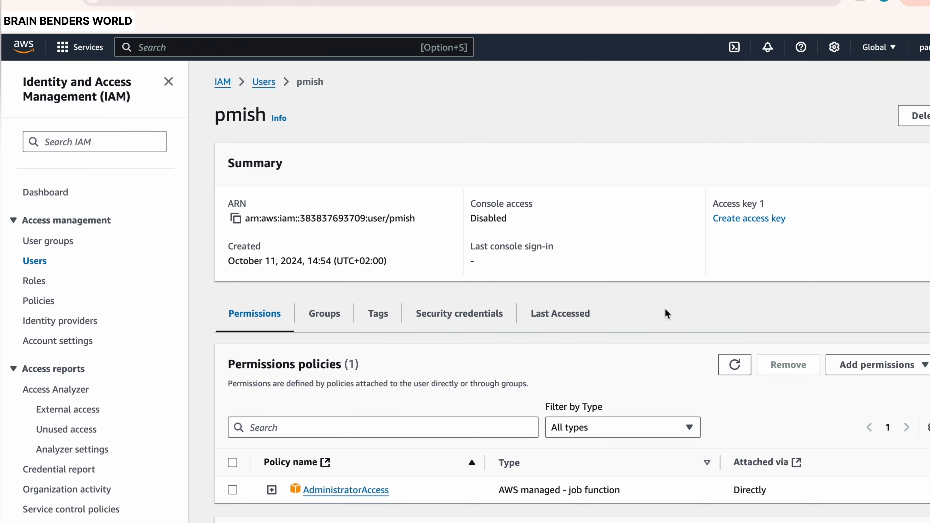
scroll(476, 311, "down", 1)
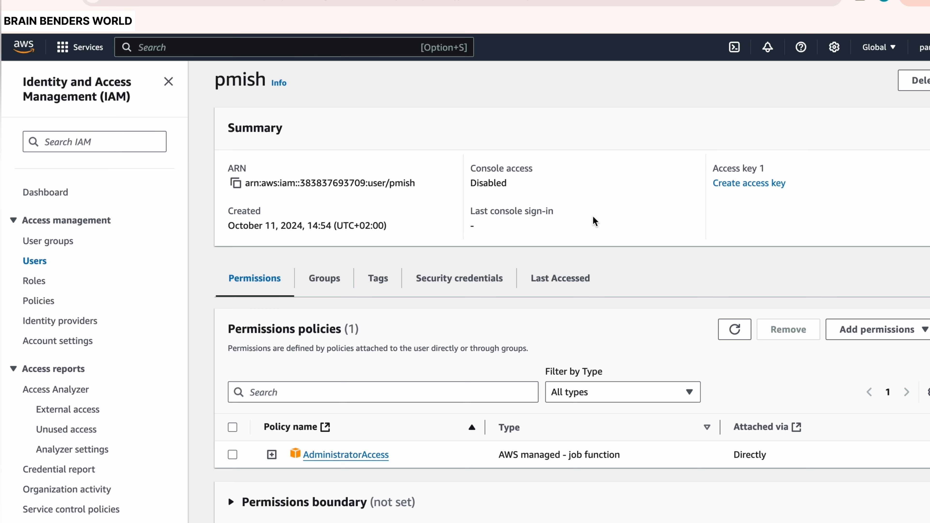
scroll(492, 277, "down", 5)
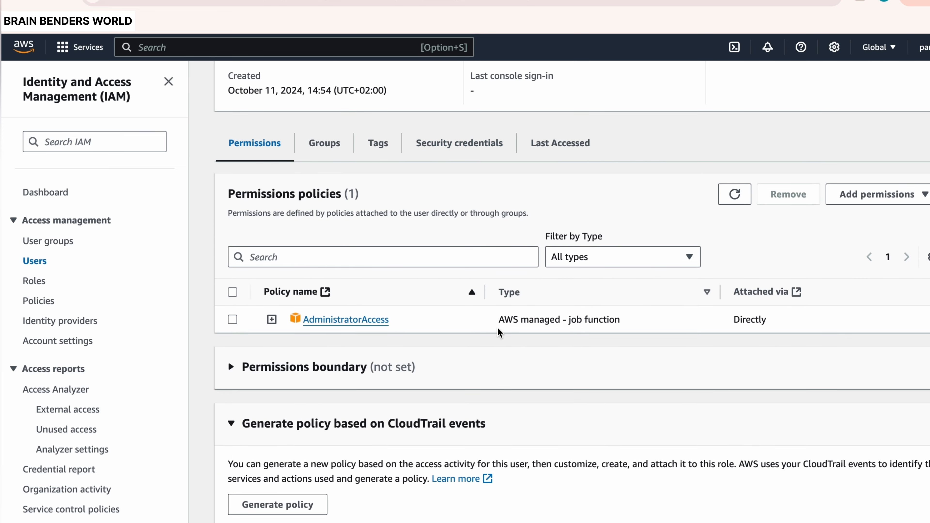
scroll(497, 327, "up", 5)
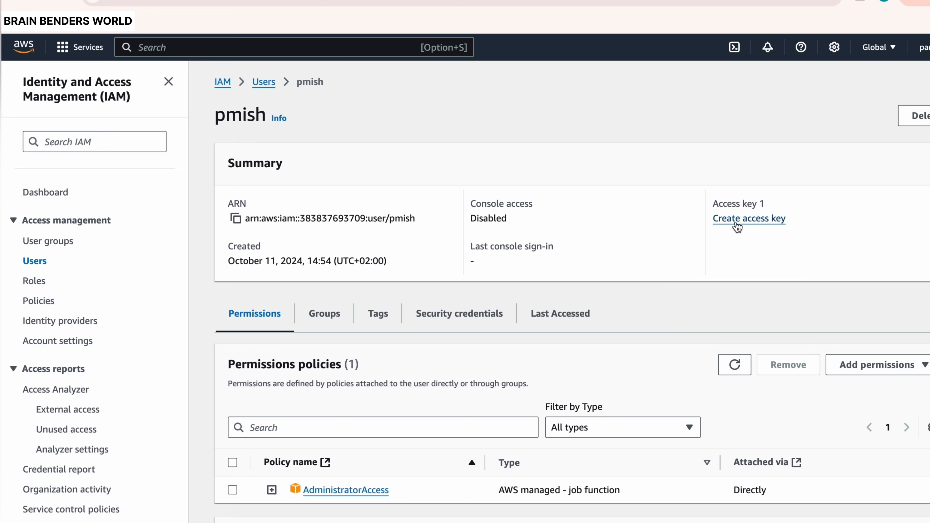
Step: Start creating an access key for the user with Command Line Interface (CLI) as the use case
left_click(743, 219)
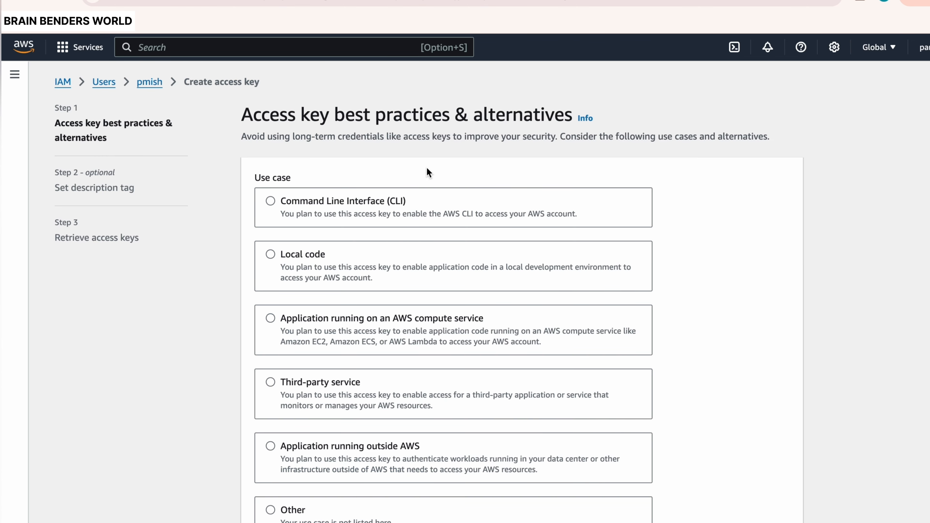
scroll(426, 167, "down", 1)
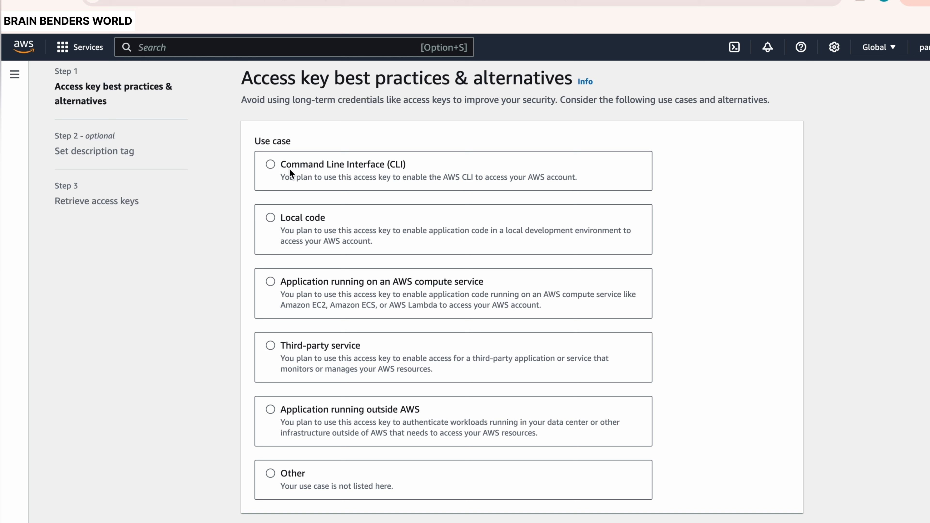
left_click(270, 164)
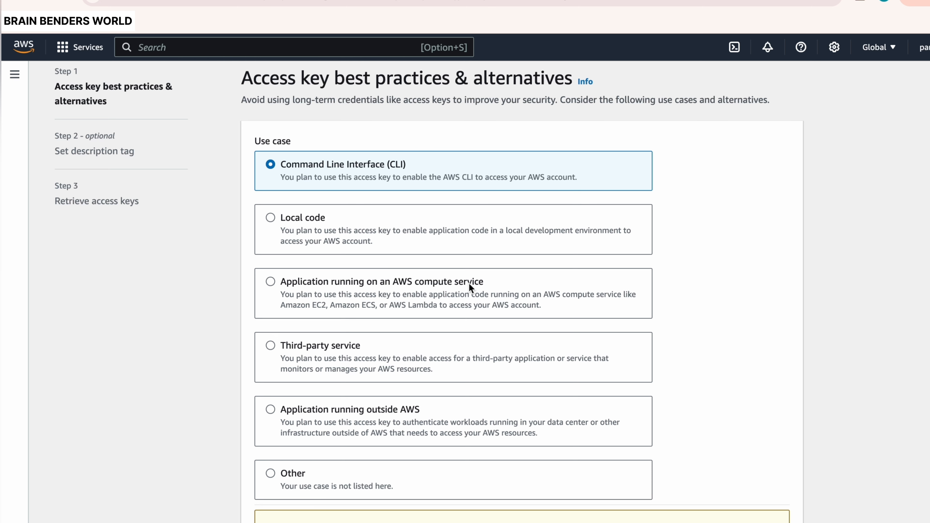
scroll(479, 220, "down", 1)
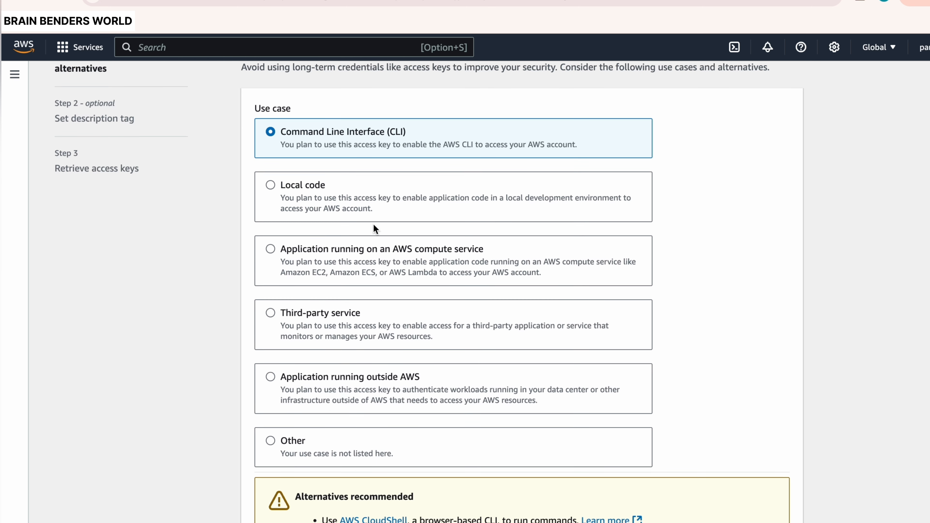
Step: Try the use cases for an application running on an AWS compute service and for local code
left_click(318, 257)
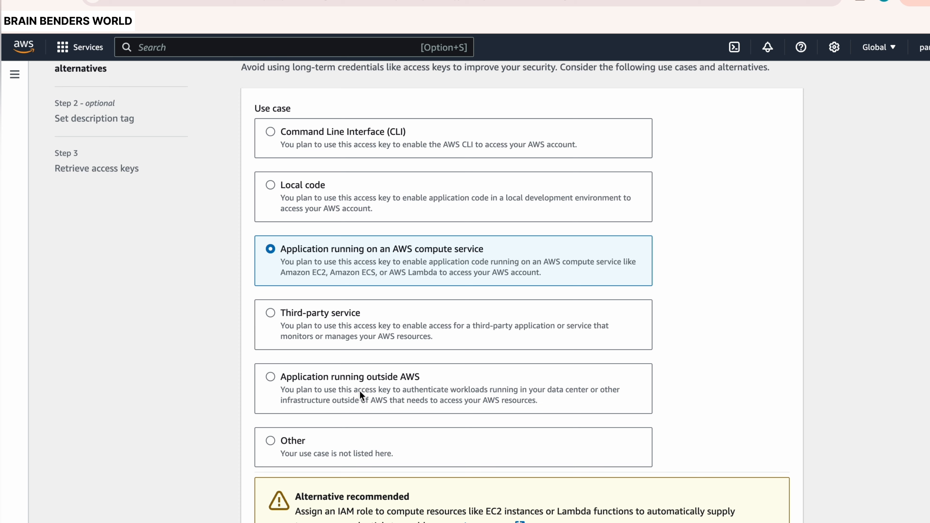
scroll(359, 391, "down", 2)
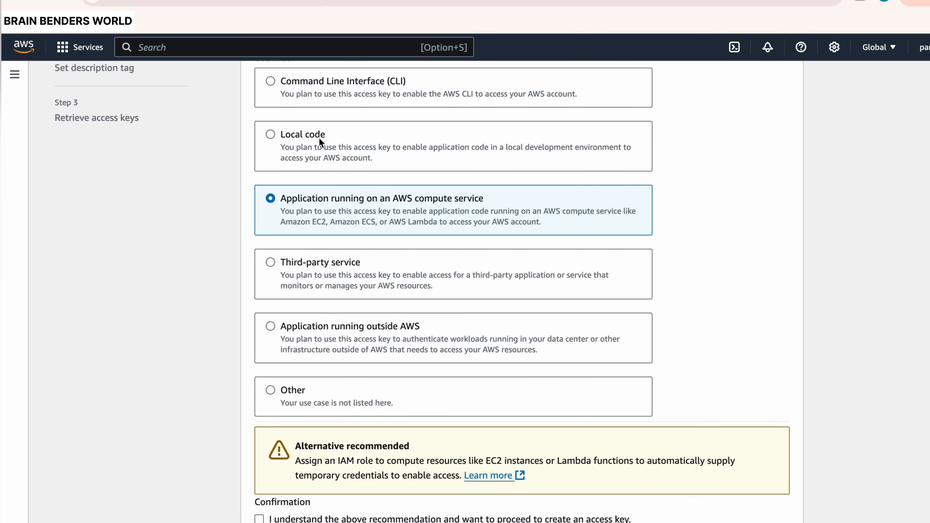
left_click(296, 137)
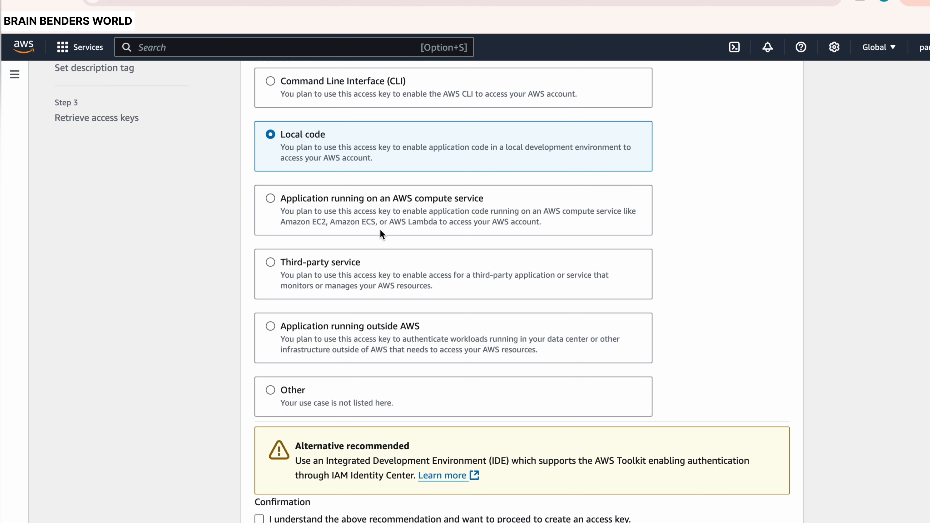
Step: Set the use case to Command Line Interface (CLI) and create the access key with the description tag aws-cli
left_click(275, 81)
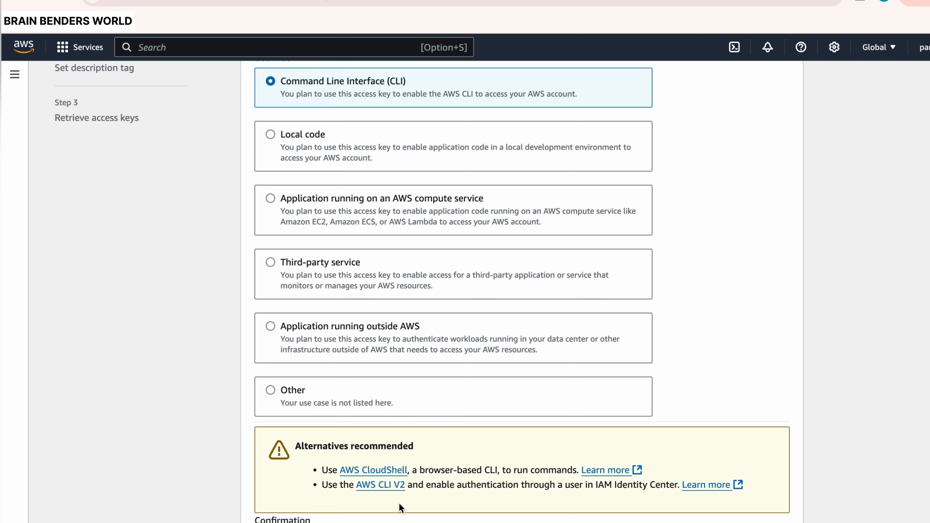
scroll(399, 503, "down", 2)
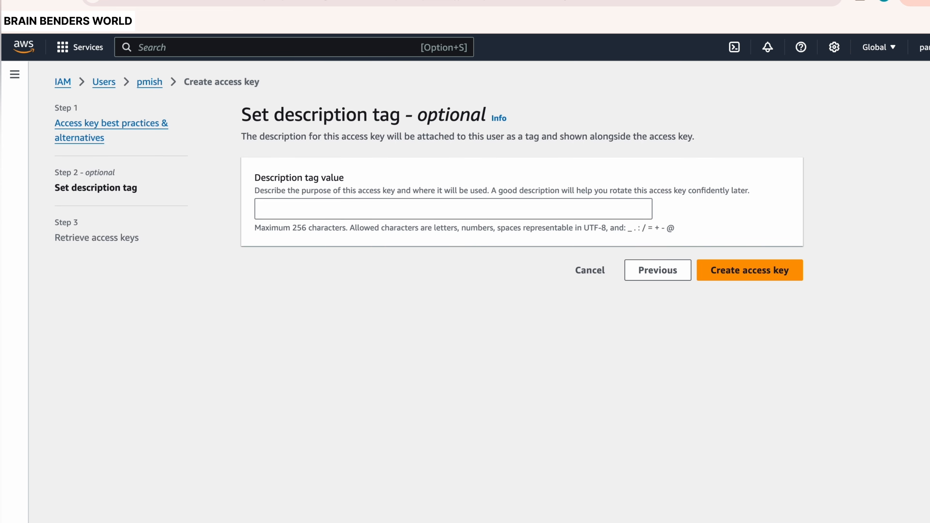
left_click(358, 210)
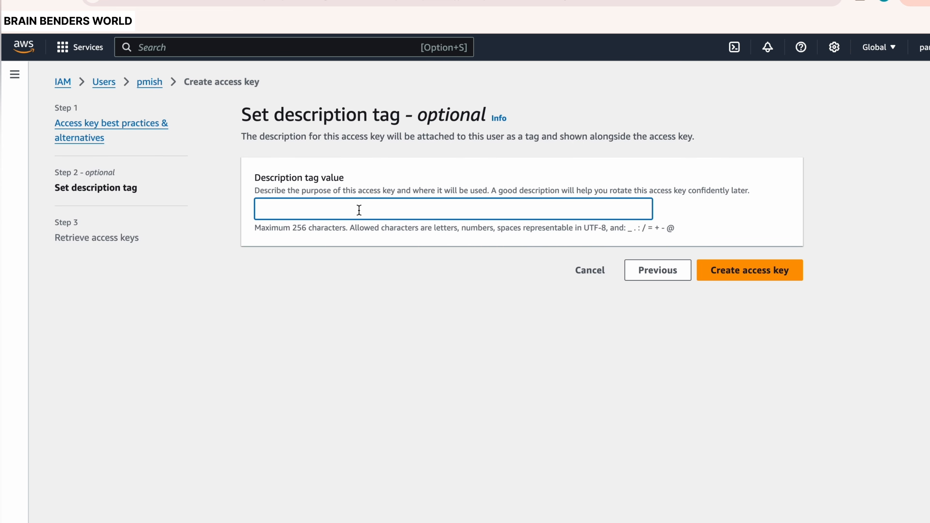
type("aws-cli-")
key("BackSpace")
left_click(737, 272)
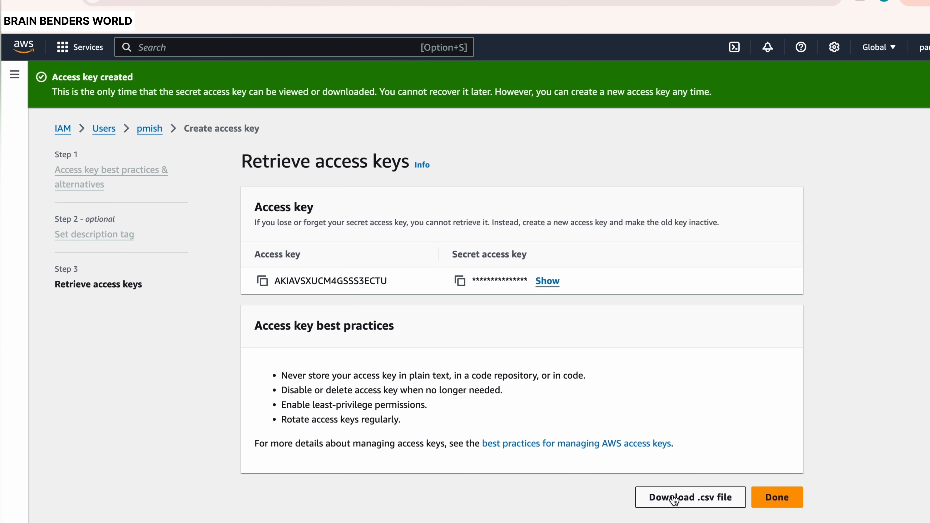
Step: Finish the access key creation without viewing or downloading the secret key, and highlight the key ID in the user summary
left_click(783, 498)
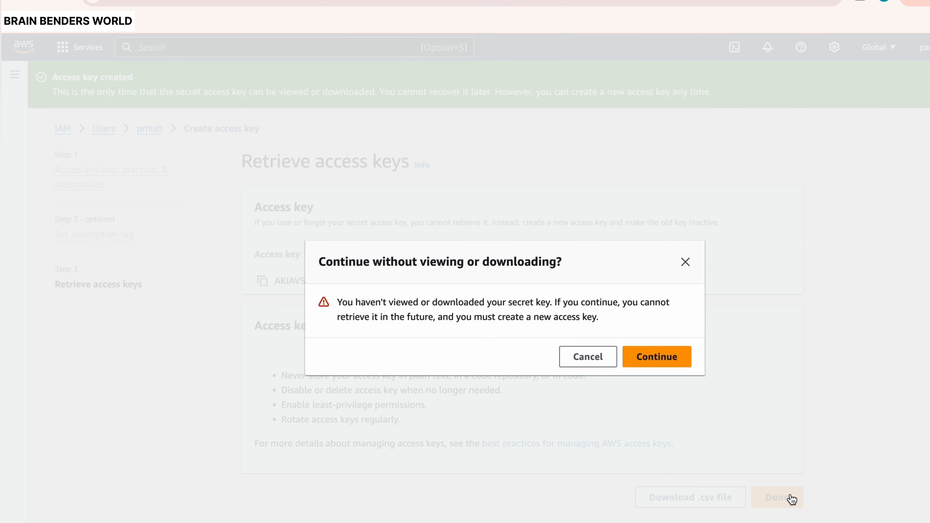
left_click(663, 365)
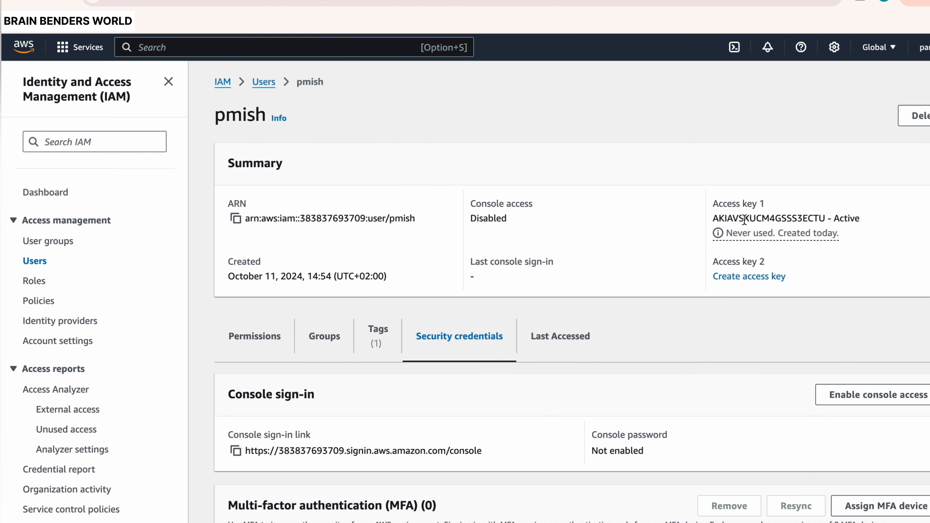
double_click(748, 219)
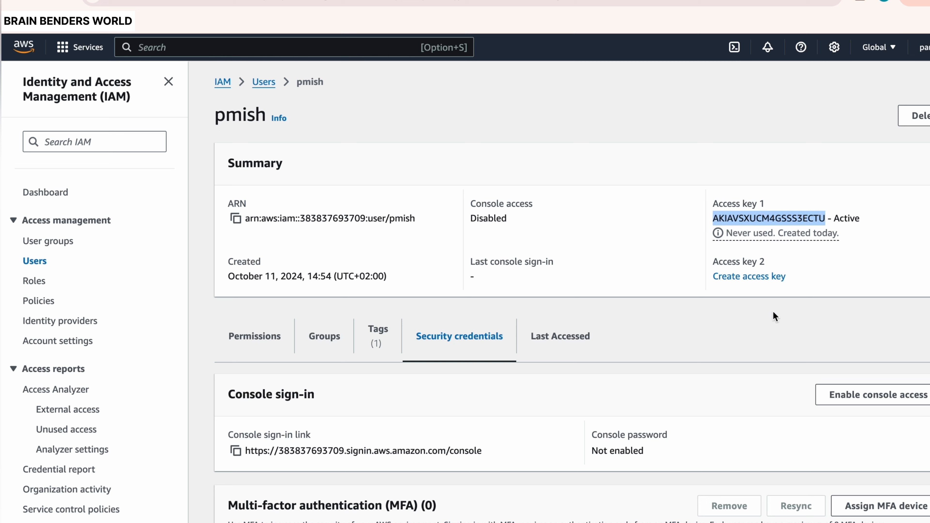
left_click(924, 117)
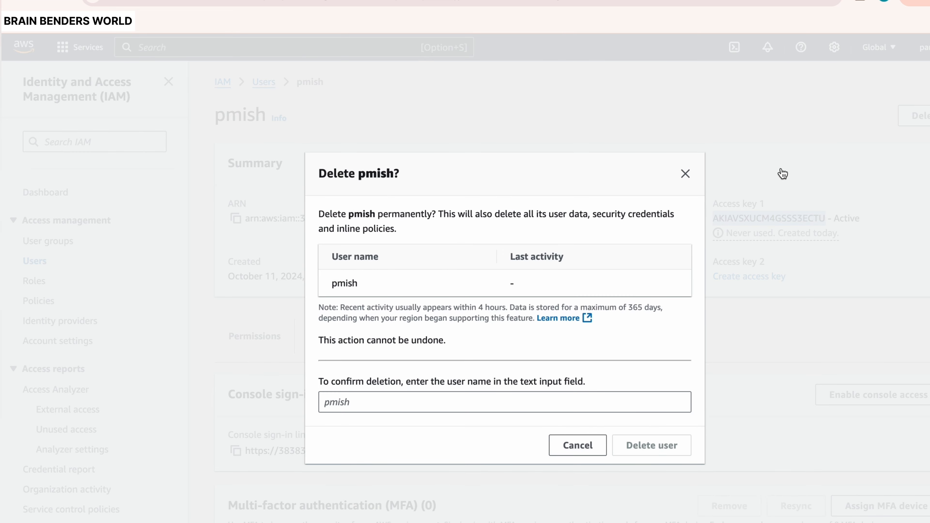
left_click(462, 401)
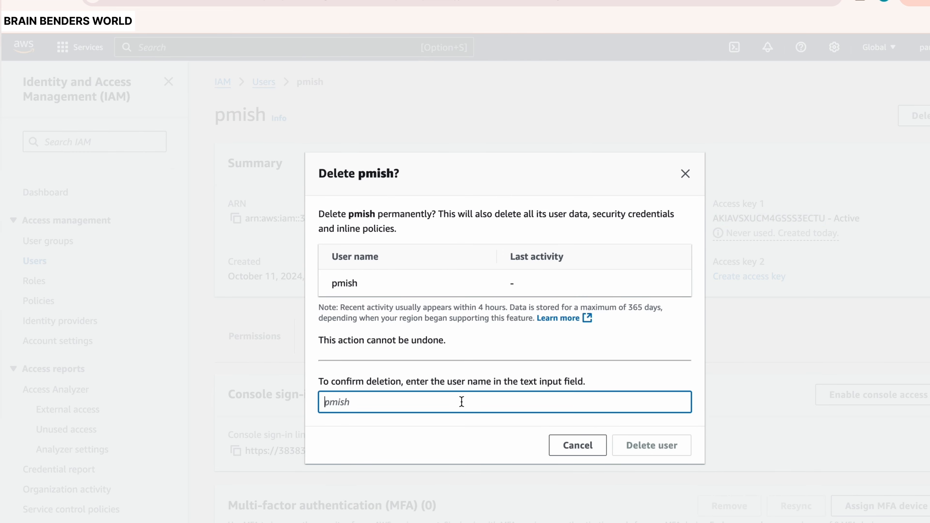
type("pmish")
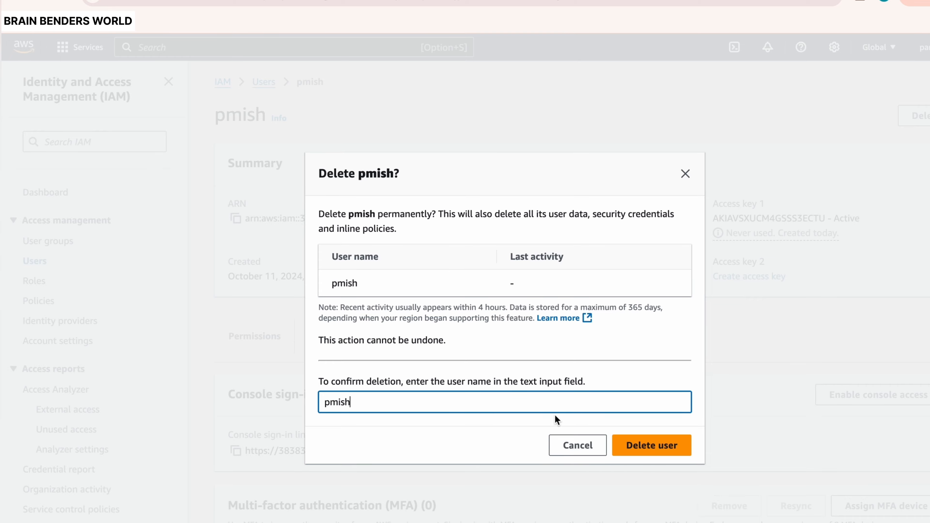
left_click(653, 445)
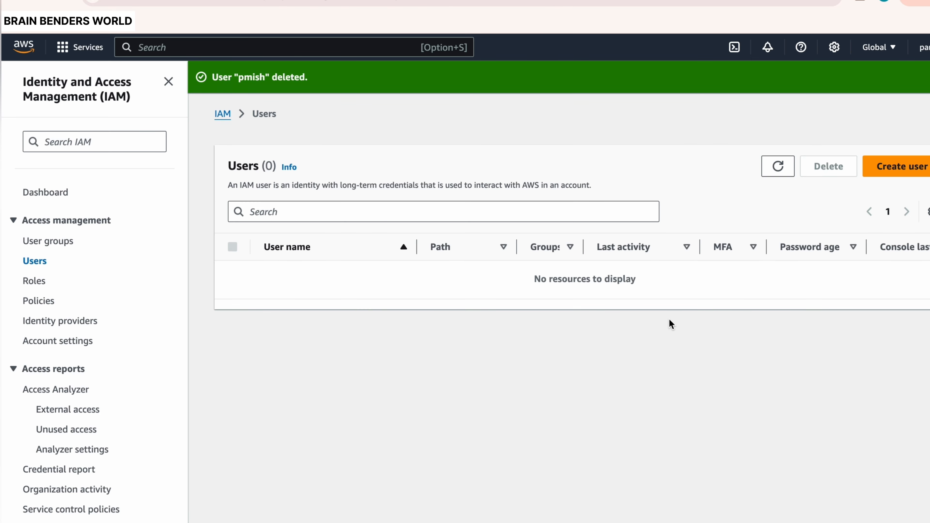